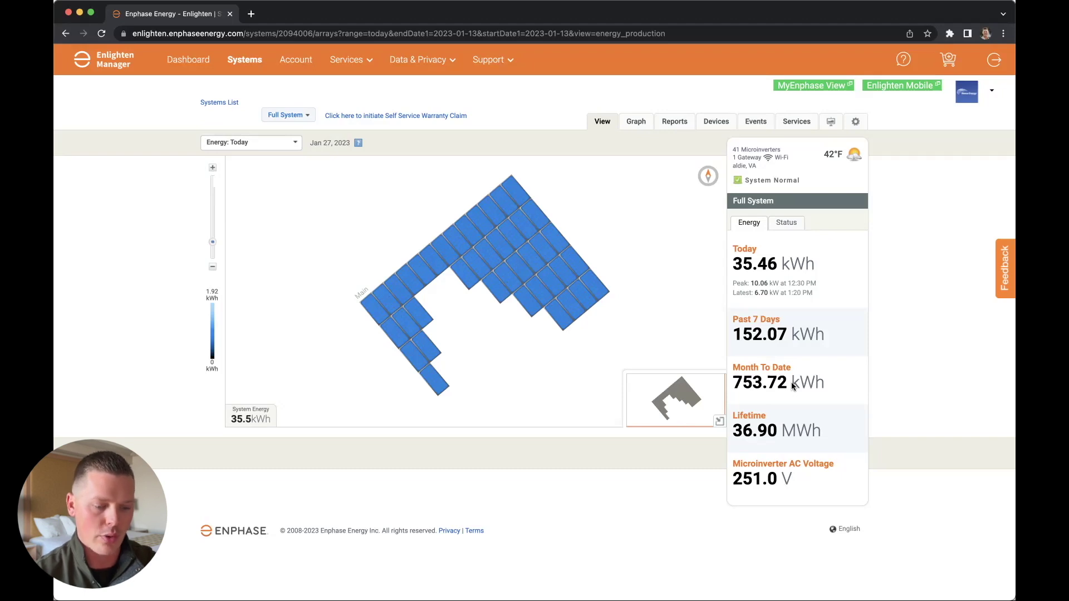
# Zoom and pan the array map in close enough to see individual panels
pyautogui.click(212, 167)
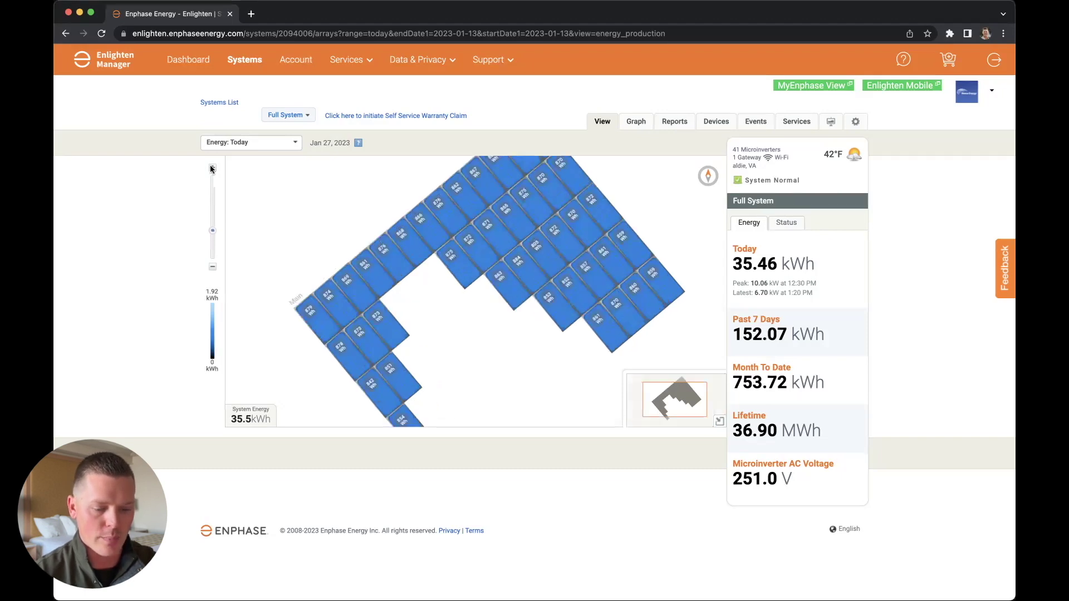
pyautogui.click(212, 167)
pyautogui.moveTo(523, 234); pyautogui.dragTo(508, 294)
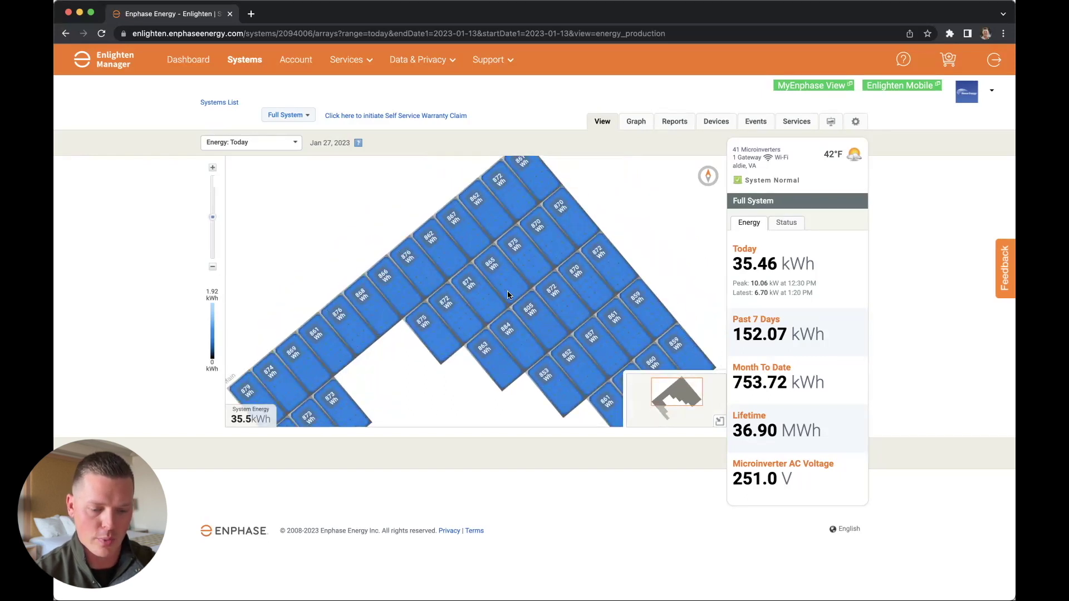
pyautogui.scroll(1, 508, 294)
pyautogui.click(212, 167)
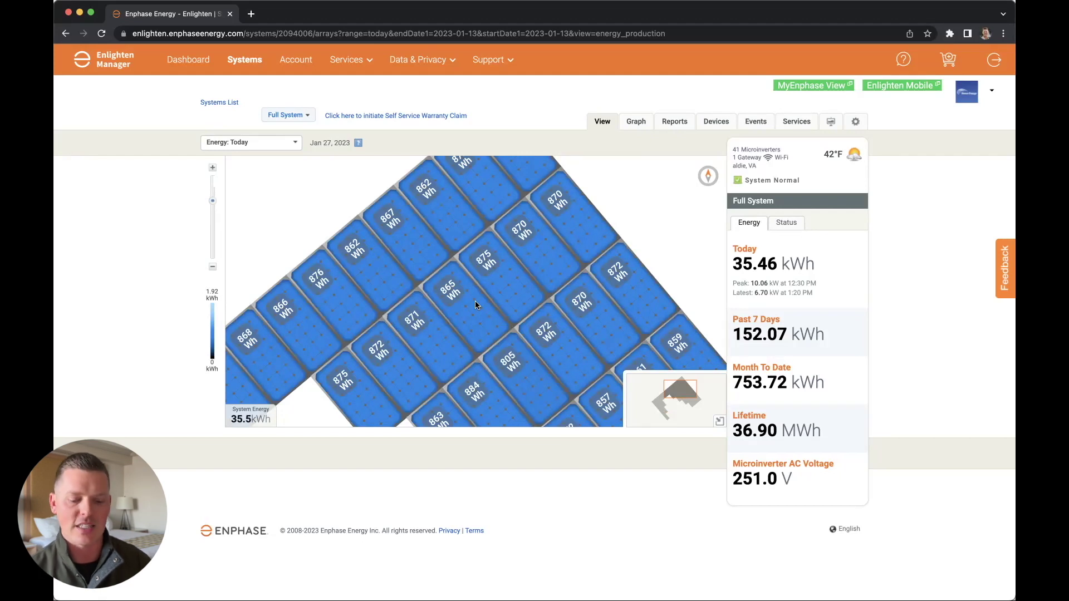
pyautogui.moveTo(457, 202); pyautogui.dragTo(483, 243)
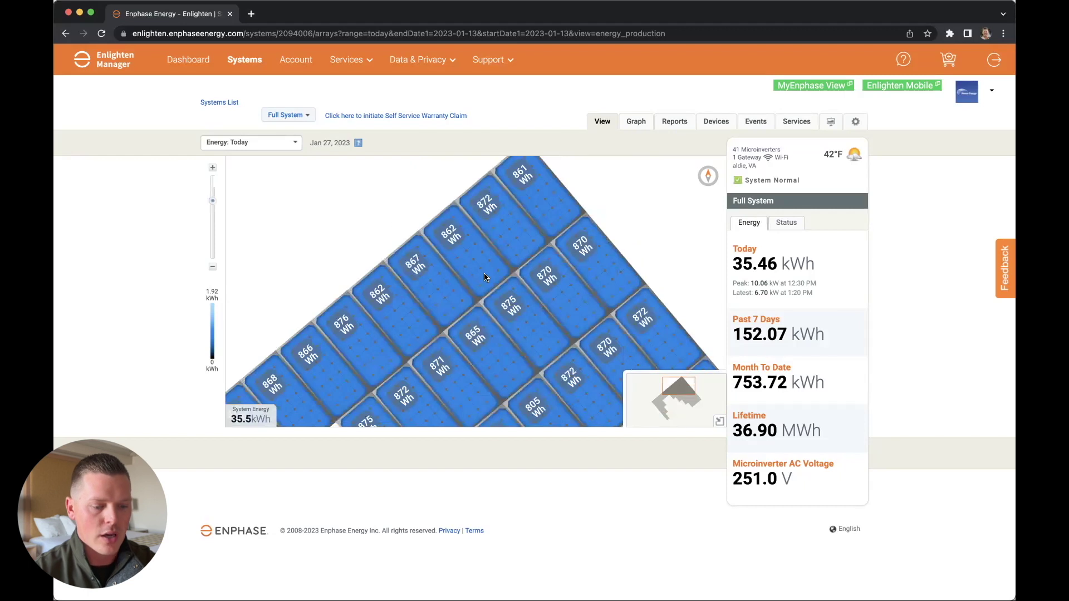
# Switch panel energy to Past 7 Days, then Month to Date (754.53 kWh), and zoom out
pyautogui.click(295, 145)
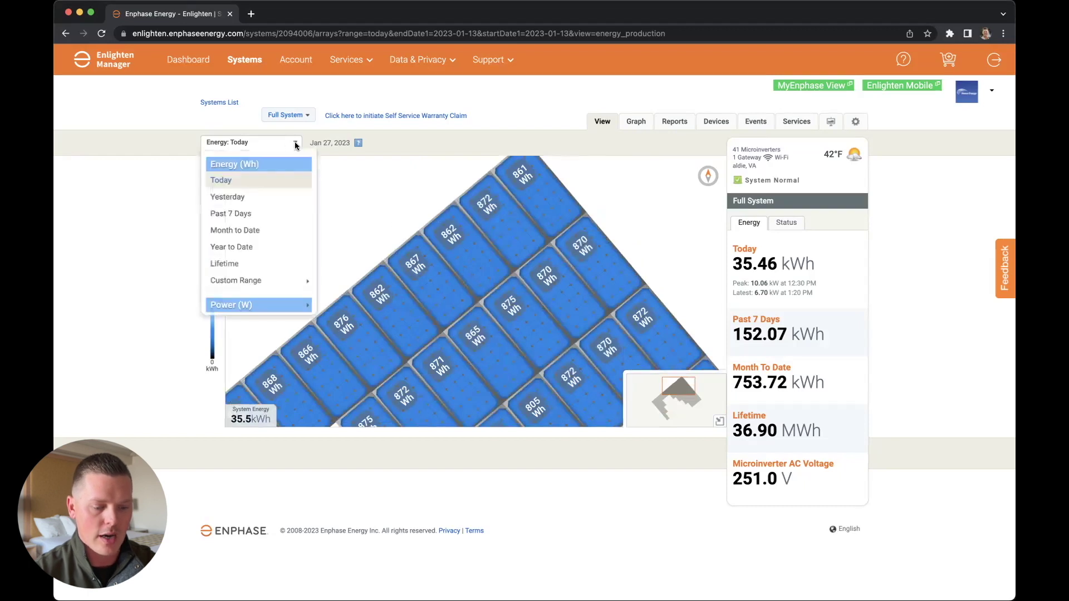
pyautogui.click(241, 214)
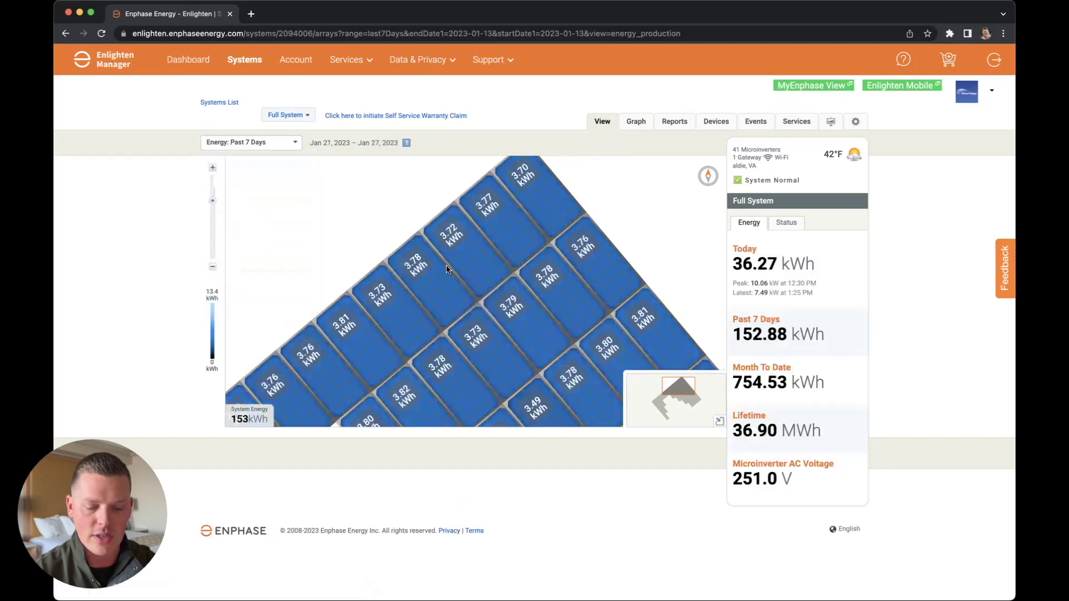
pyautogui.click(295, 143)
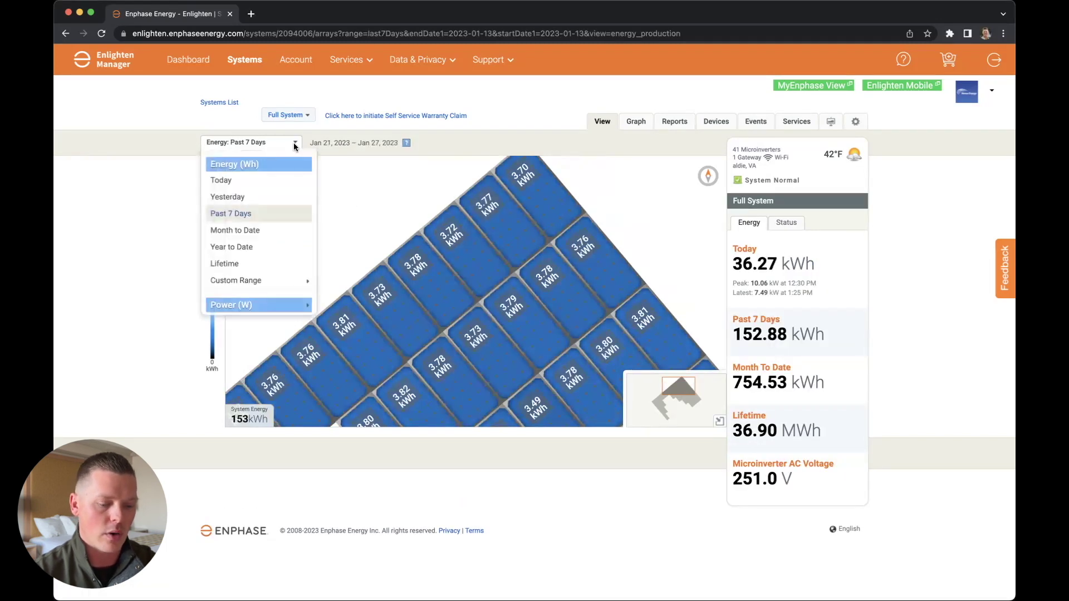
pyautogui.click(234, 233)
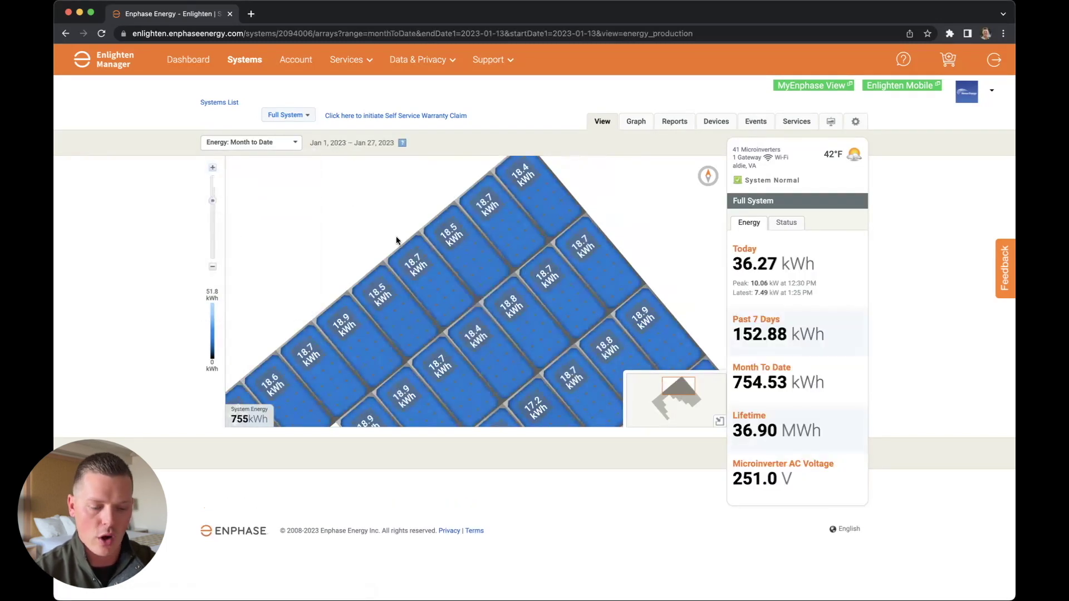
pyautogui.click(212, 267)
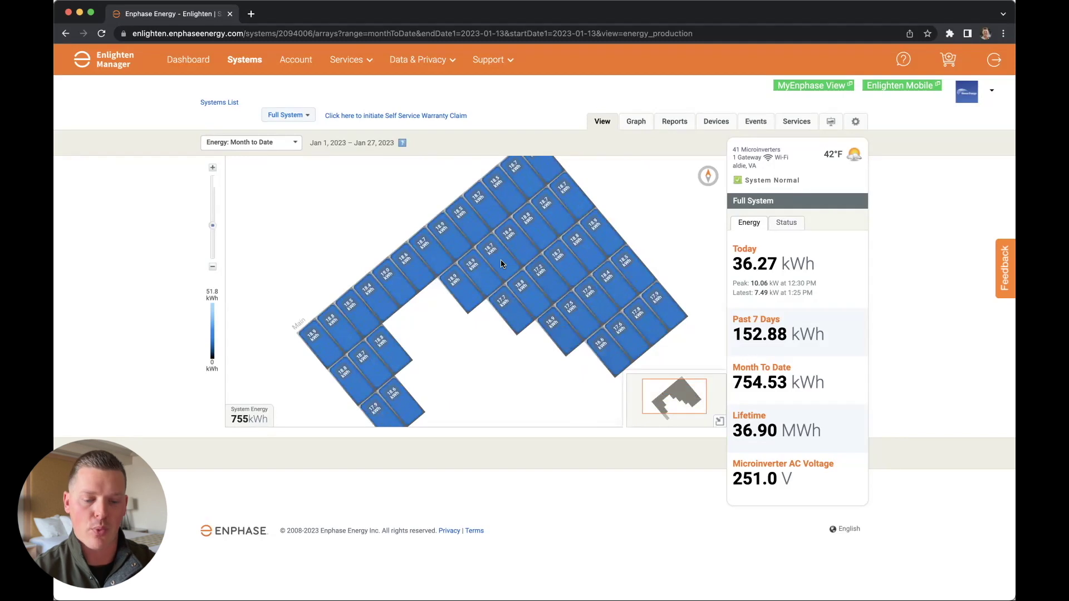
pyautogui.click(679, 126)
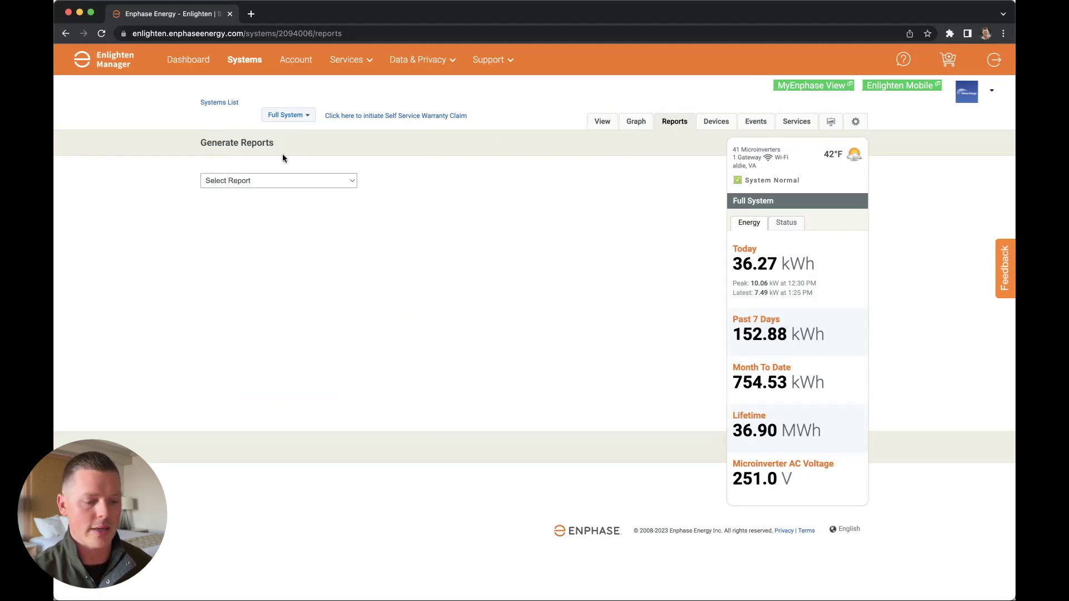
# Choose the Site Energy Production report with start date 12/15/22 and end date 1/15/23
pyautogui.click(232, 181)
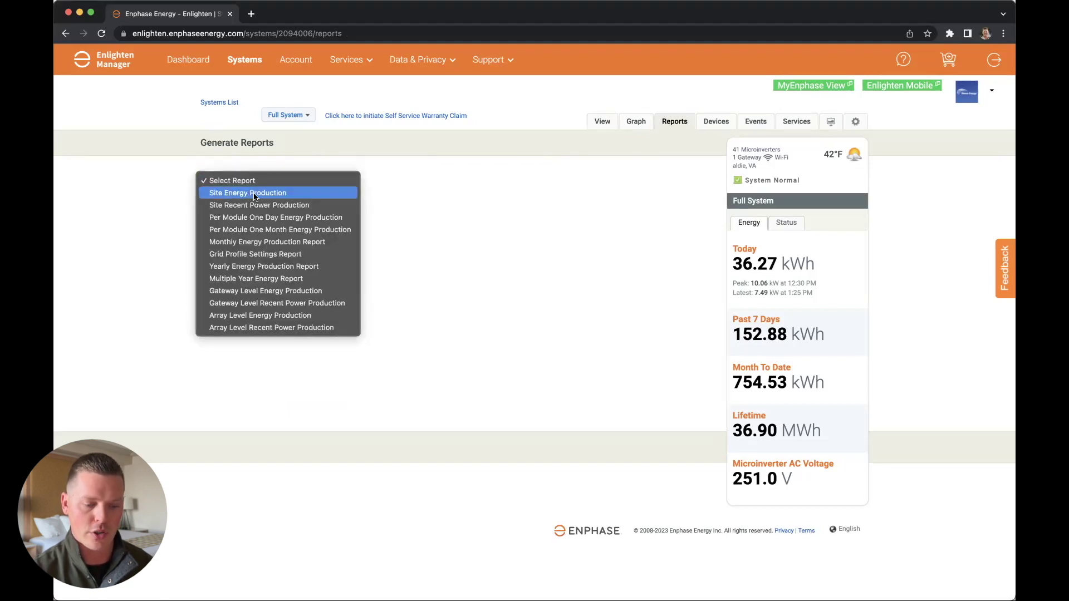
pyautogui.click(253, 194)
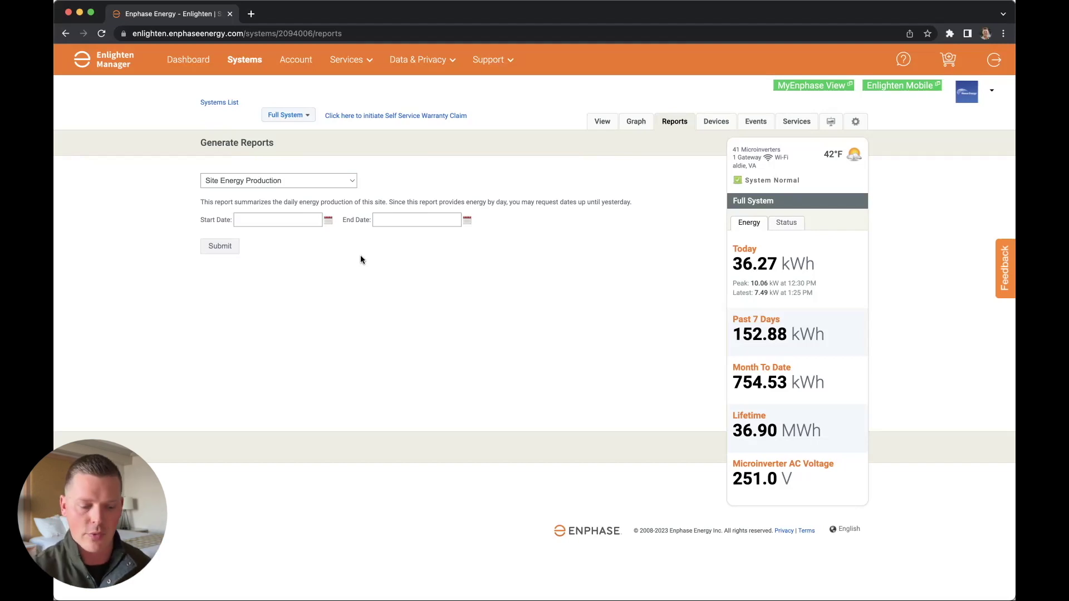
pyautogui.click(267, 220)
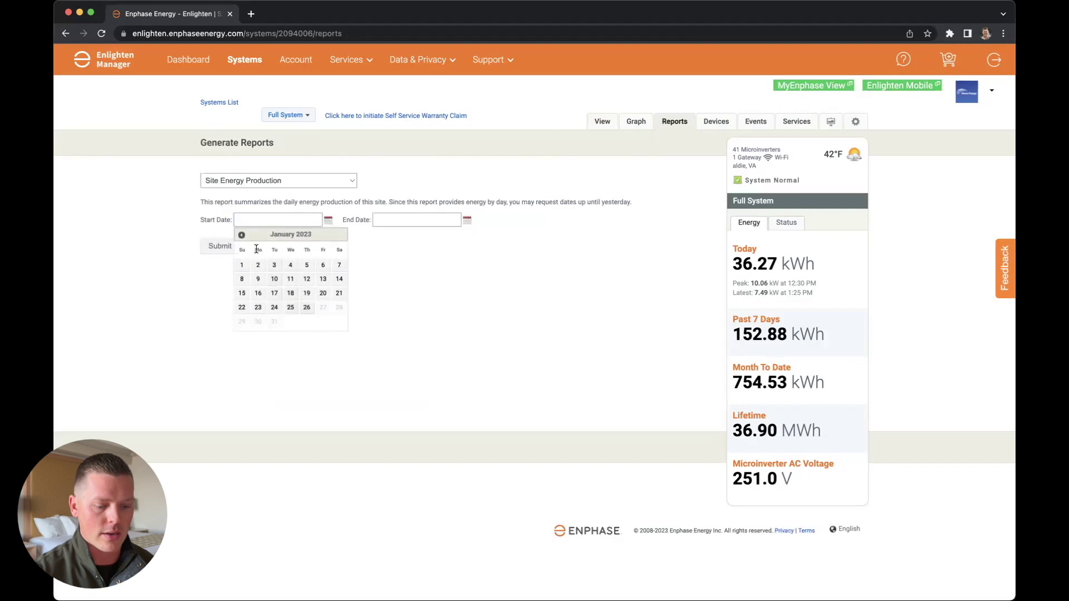
pyautogui.click(242, 235)
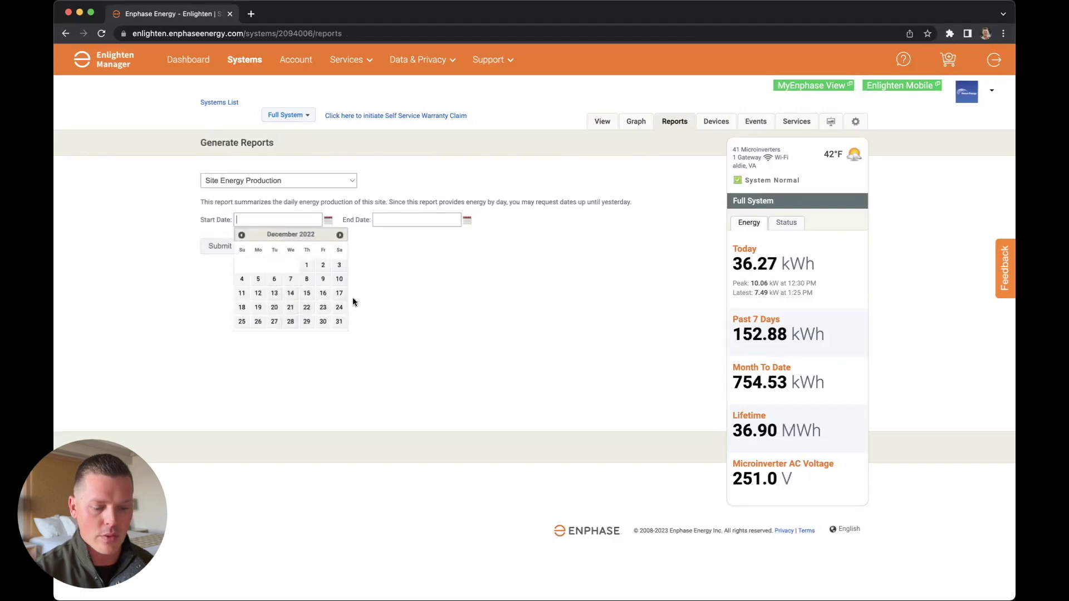
pyautogui.click(306, 293)
pyautogui.click(466, 221)
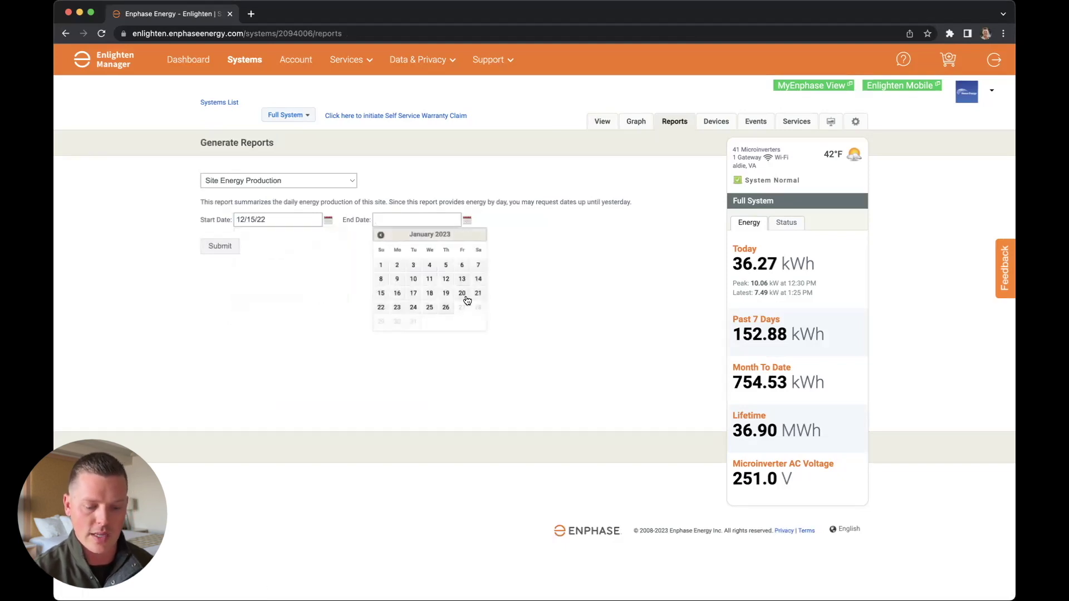
pyautogui.click(381, 293)
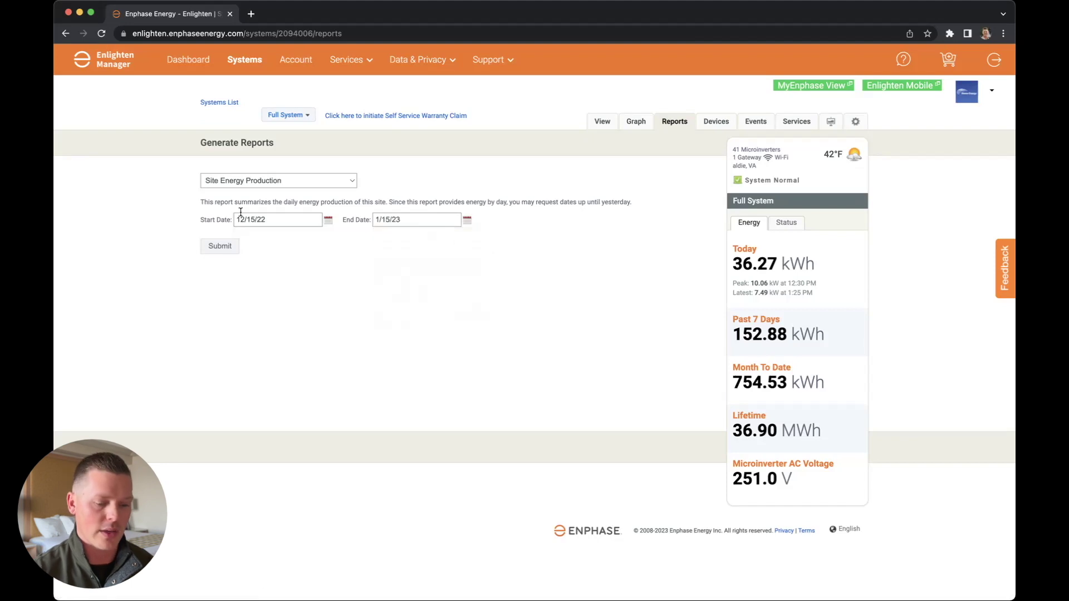
# Submit the report and scroll the daily table to its 1,148.58 kWh Total row and back
pyautogui.click(219, 246)
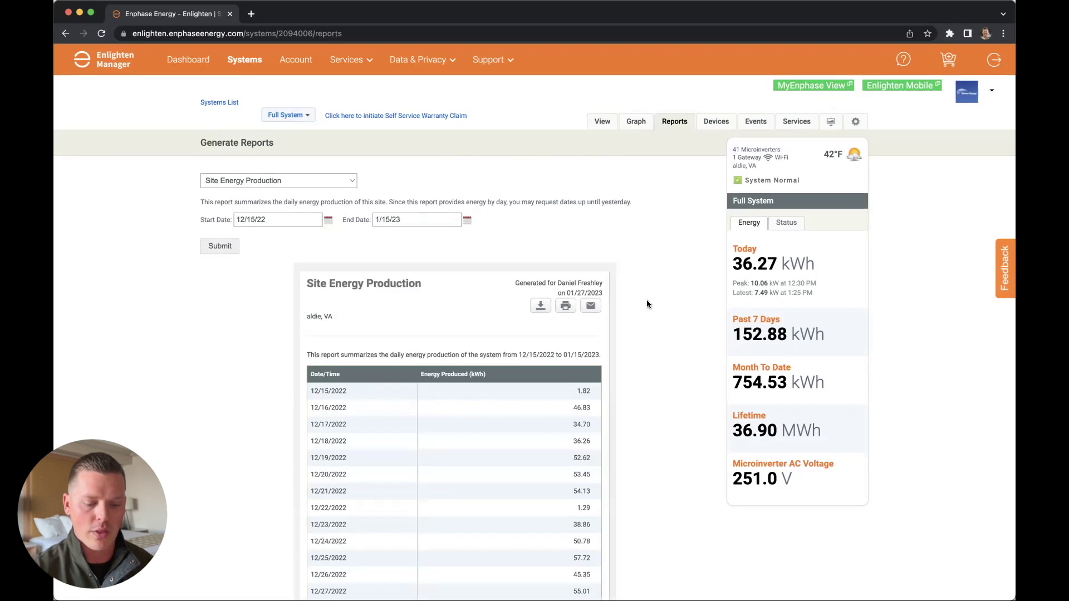
pyautogui.scroll(-10, 647, 304)
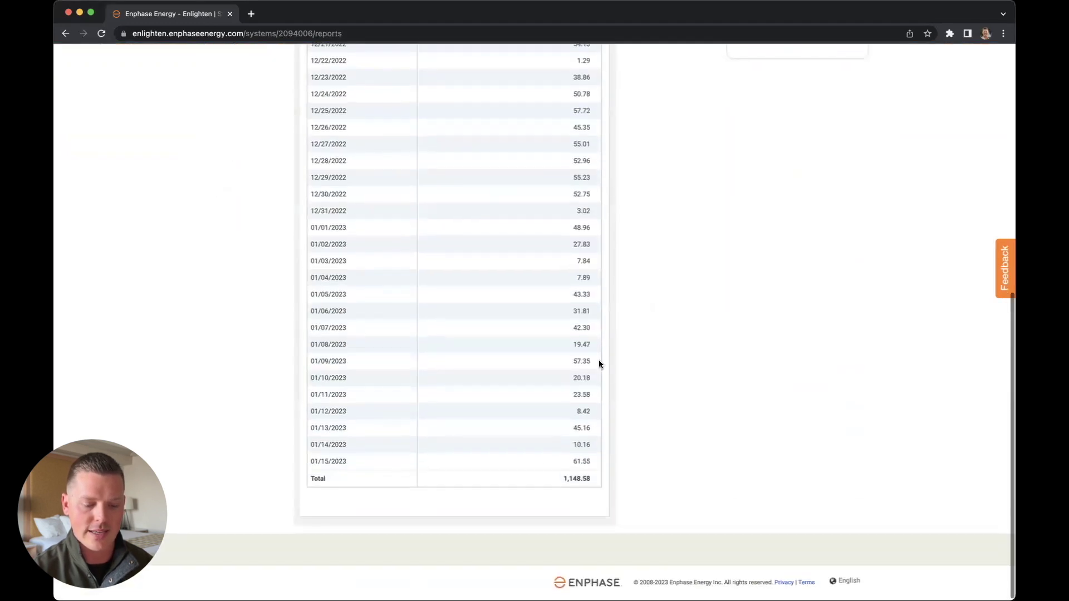
pyautogui.scroll(2, 545, 372)
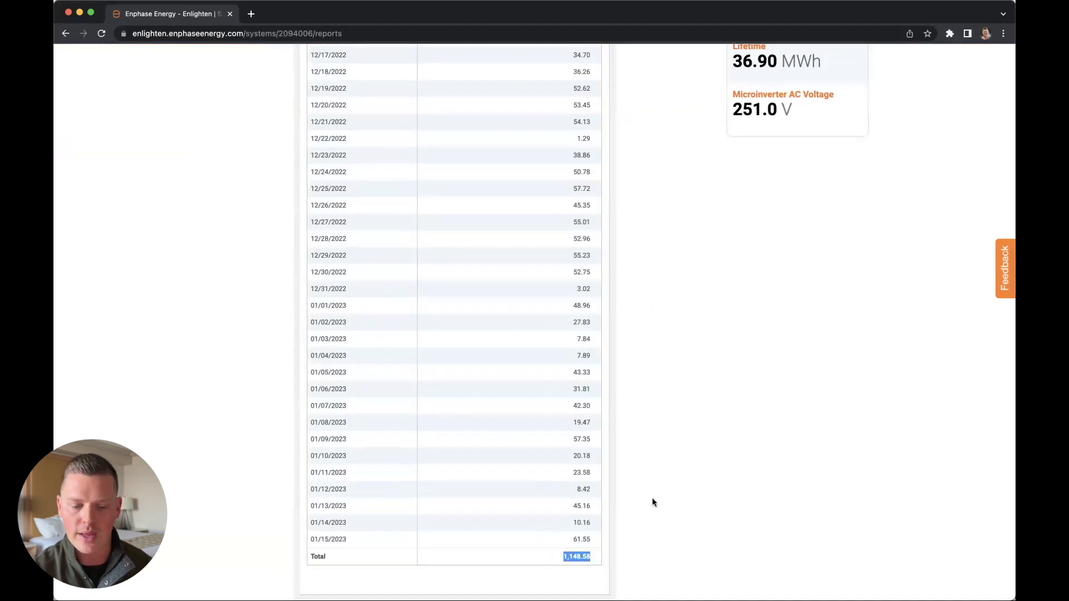
pyautogui.click(653, 448)
pyautogui.scroll(3, 564, 337)
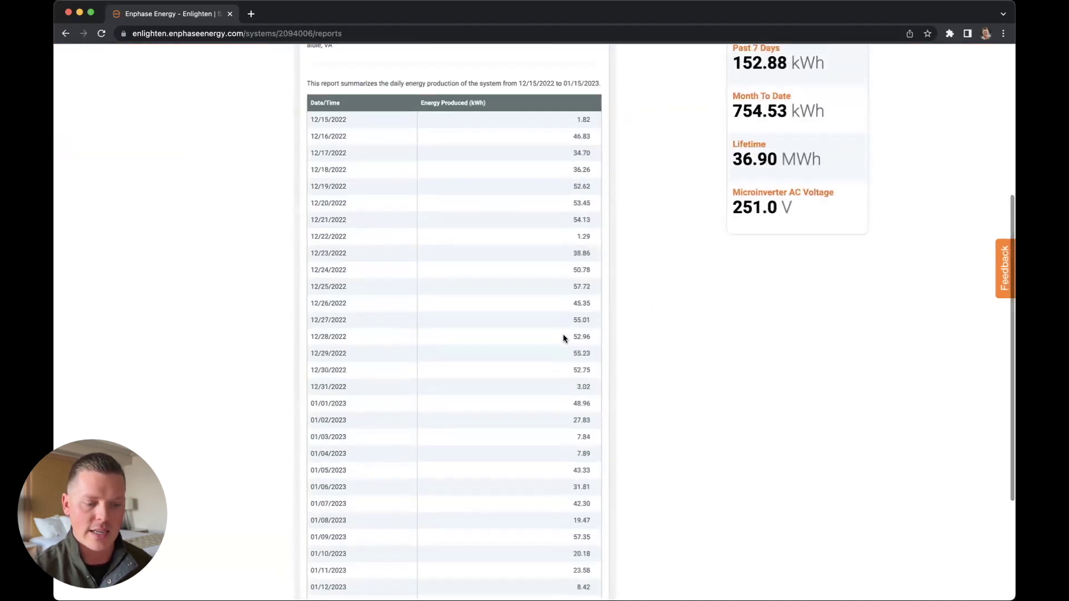
pyautogui.scroll(-1, 563, 338)
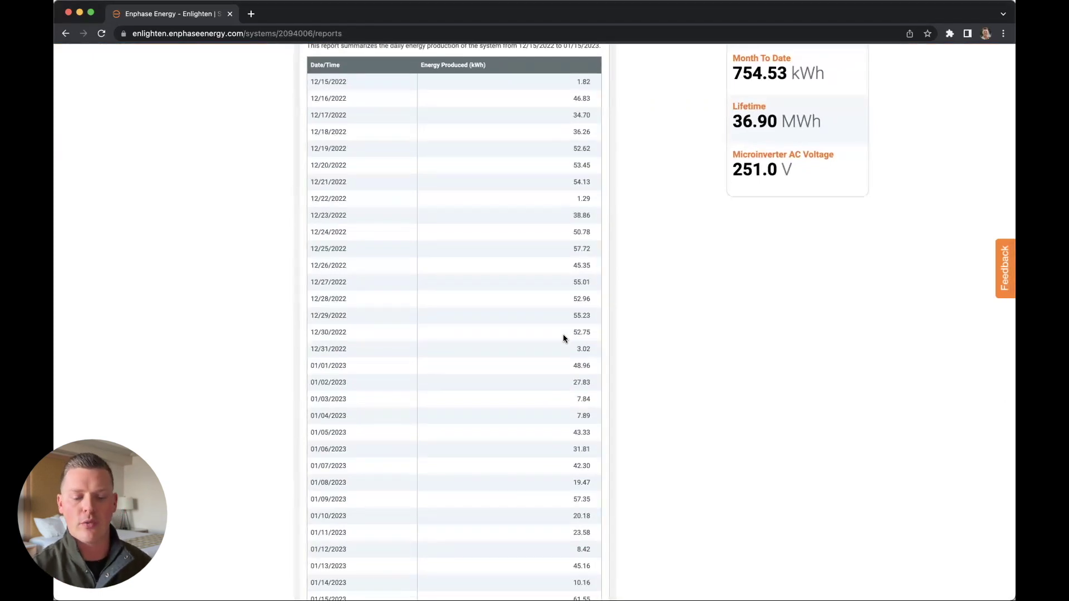
pyautogui.scroll(-5, 563, 338)
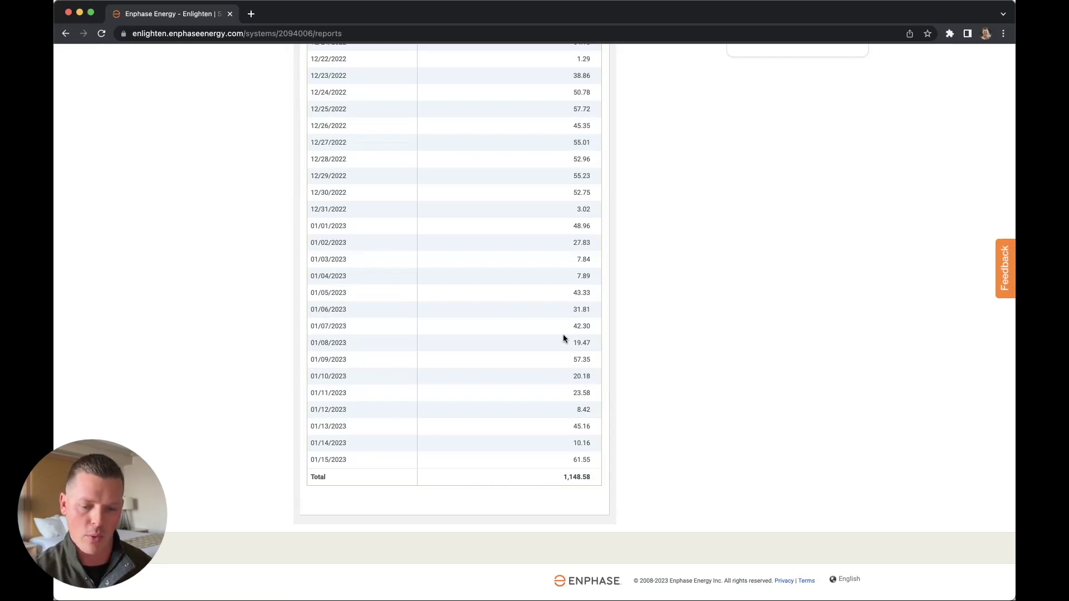
pyautogui.scroll(10, 563, 337)
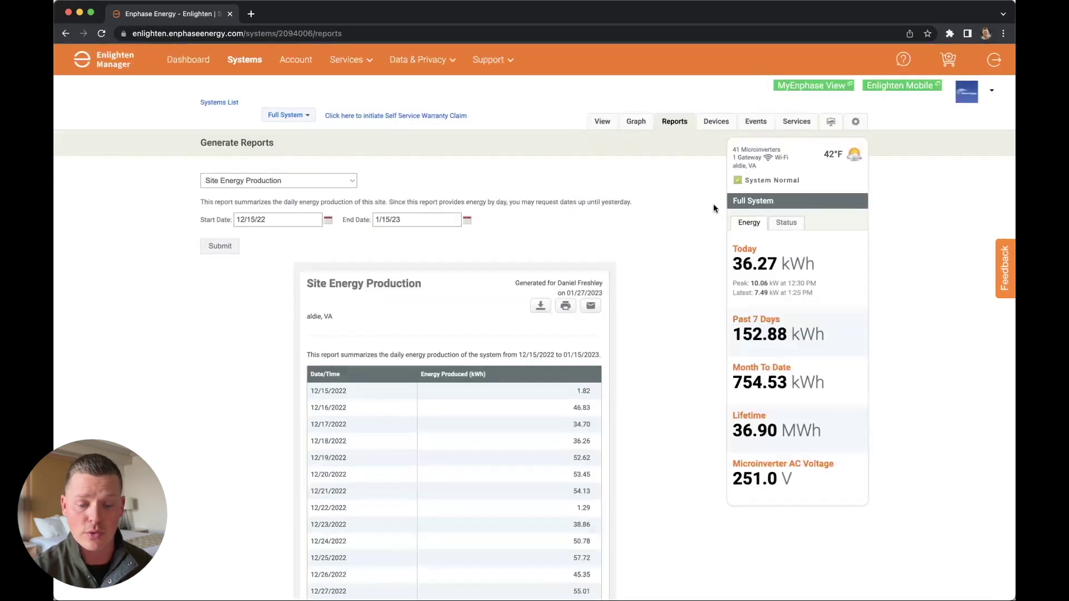
pyautogui.click(908, 92)
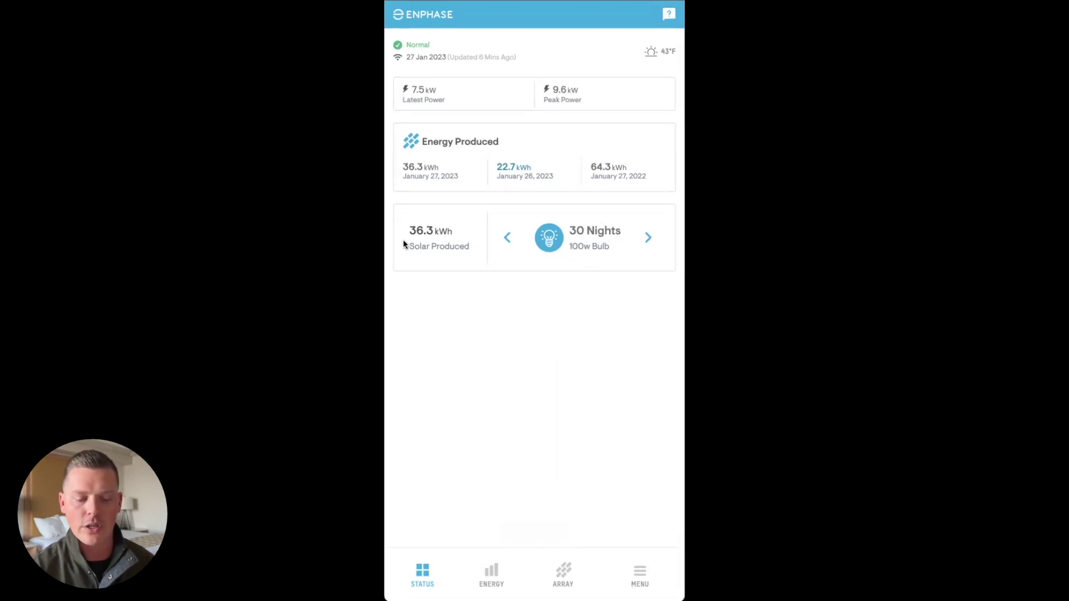
# Advance the equivalence card to 30 Nights 100w Bulb, then show January 27's Energy day view
pyautogui.click(648, 238)
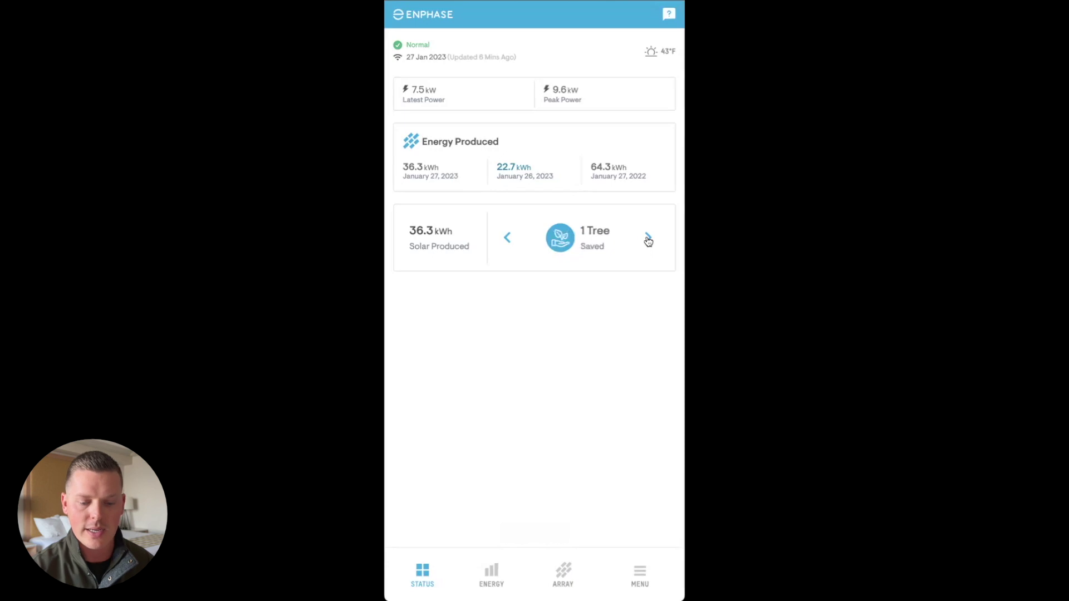
pyautogui.click(648, 239)
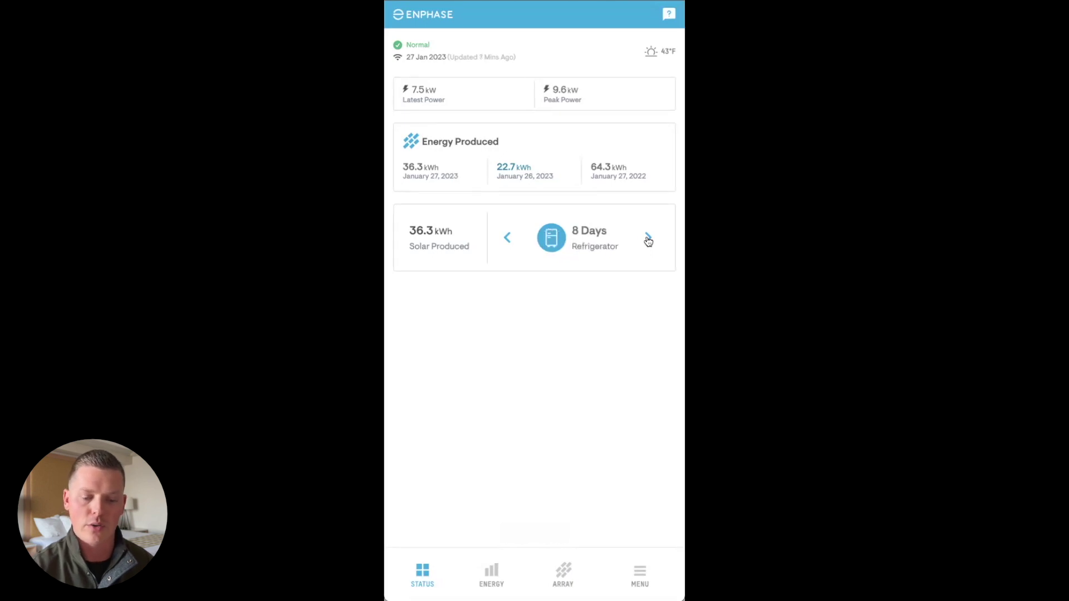
pyautogui.click(648, 238)
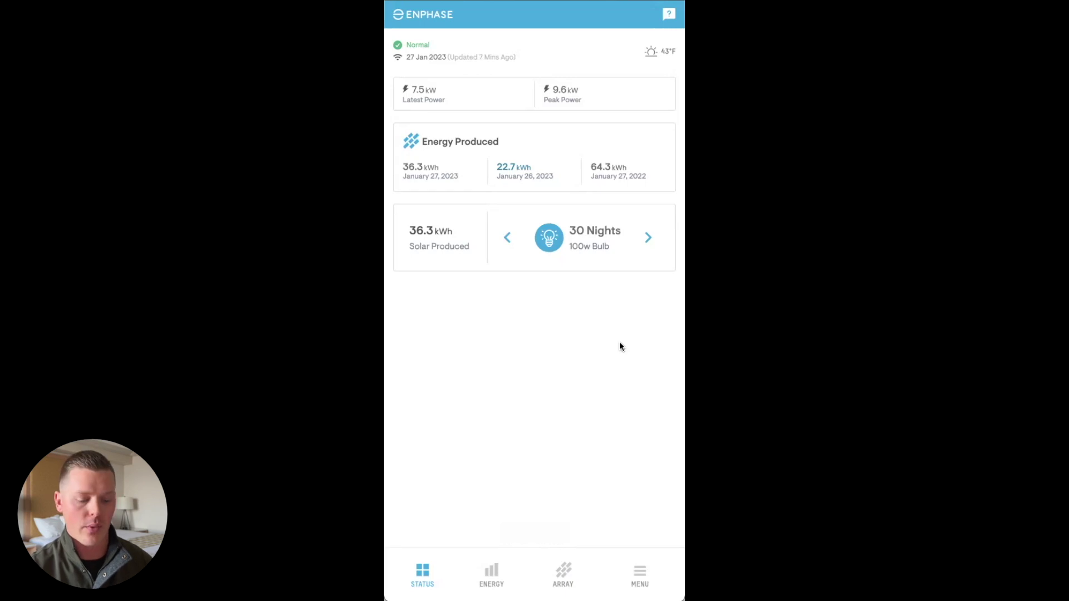
pyautogui.click(491, 573)
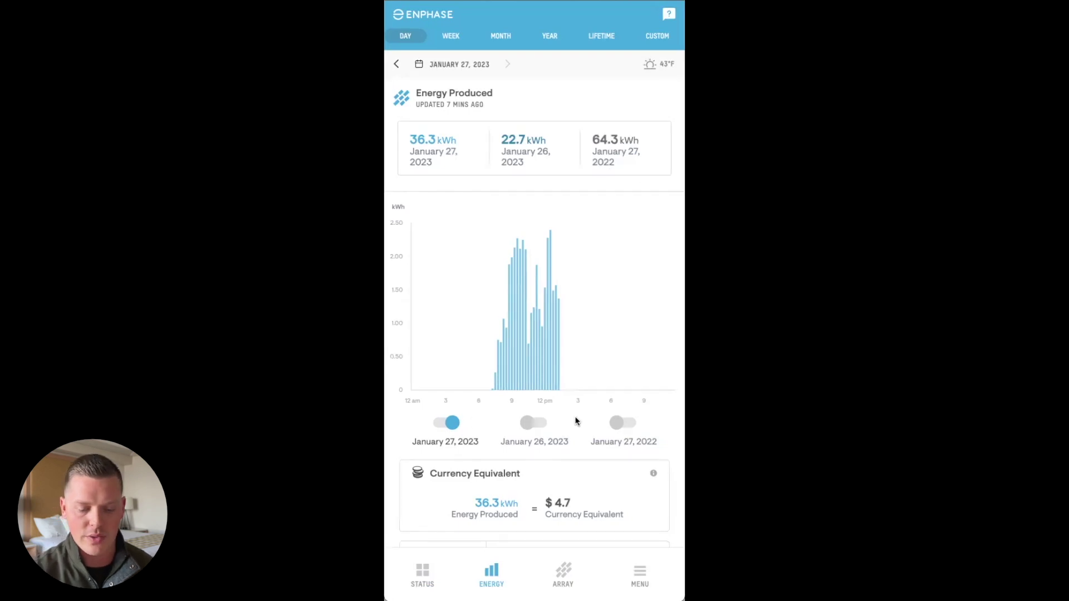
pyautogui.click(539, 424)
pyautogui.moveTo(572, 350)
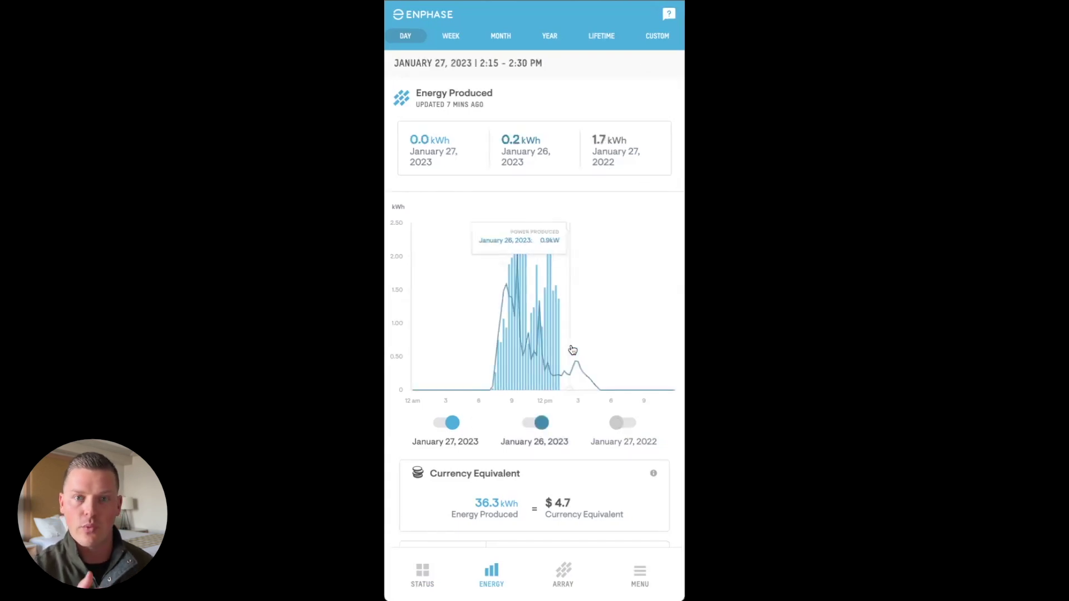
pyautogui.click(536, 425)
pyautogui.click(616, 424)
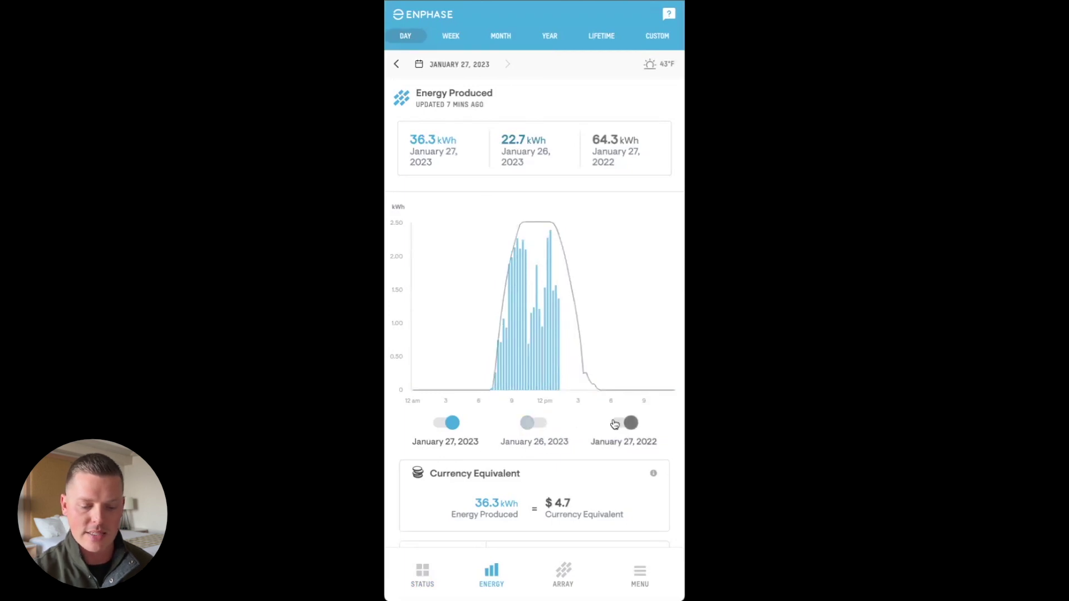
pyautogui.click(615, 424)
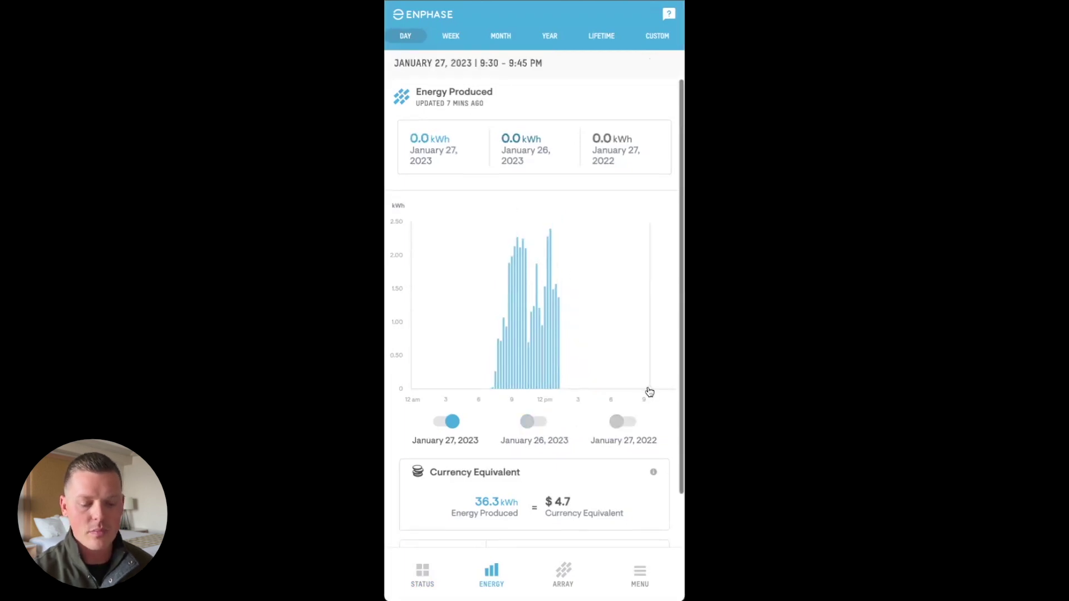
pyautogui.scroll(-2, 527, 497)
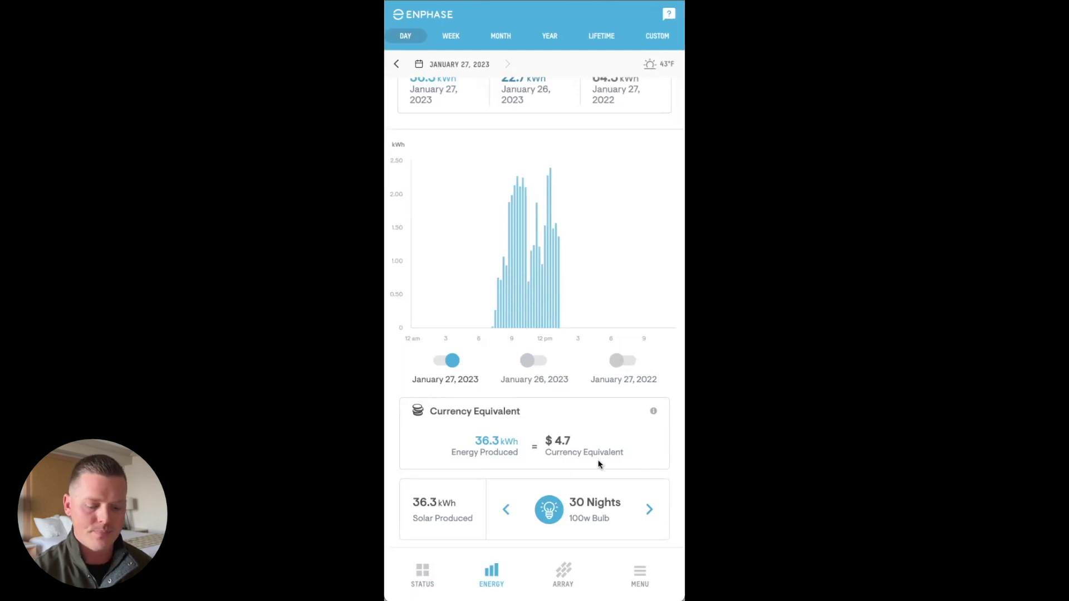
pyautogui.scroll(2, 563, 387)
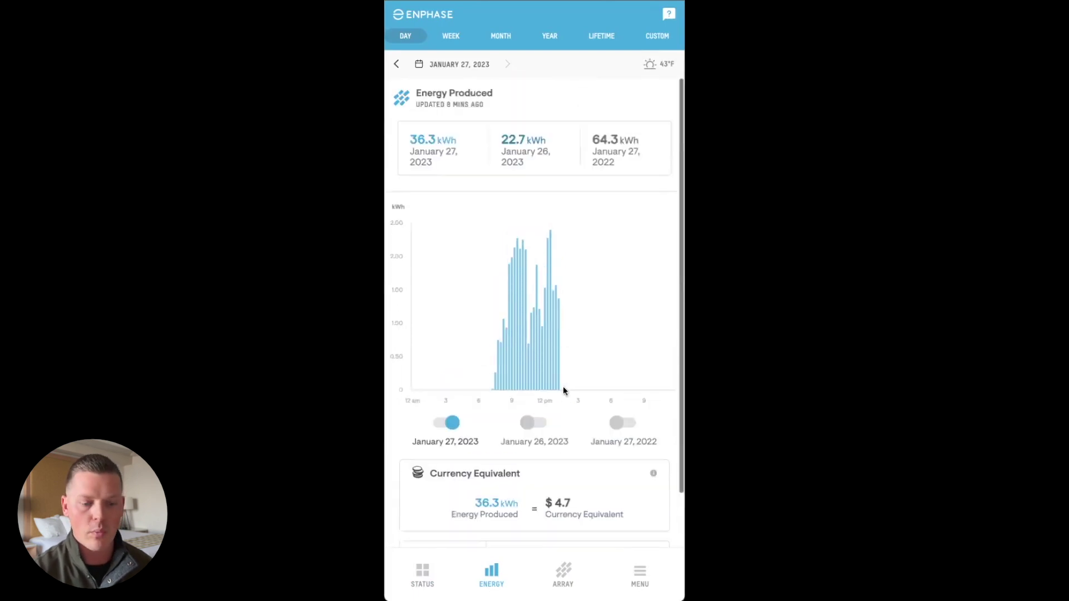
pyautogui.click(451, 35)
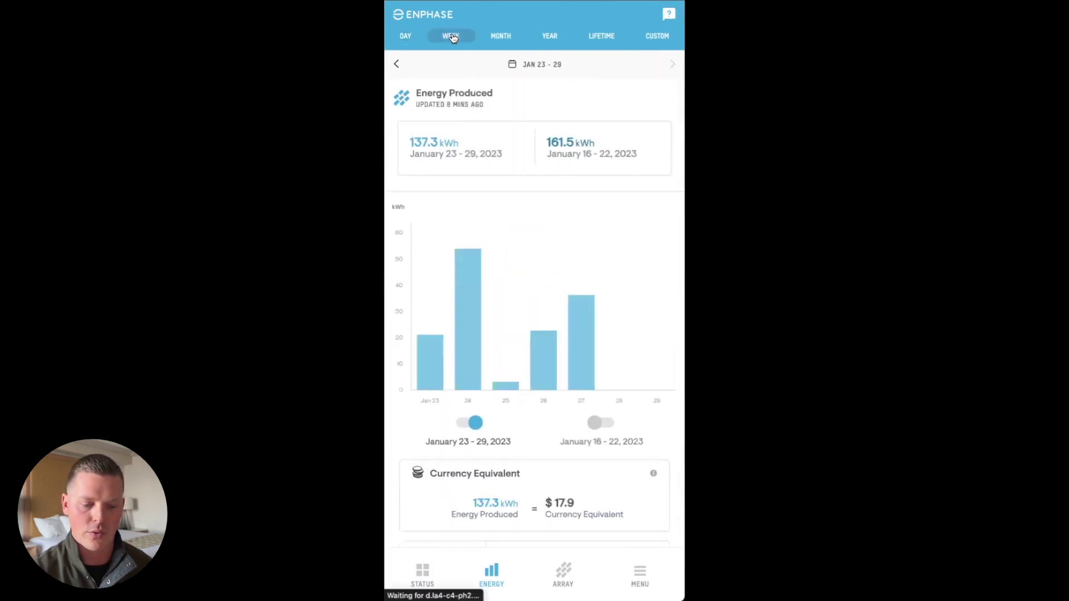
pyautogui.click(396, 65)
pyautogui.moveTo(597, 248)
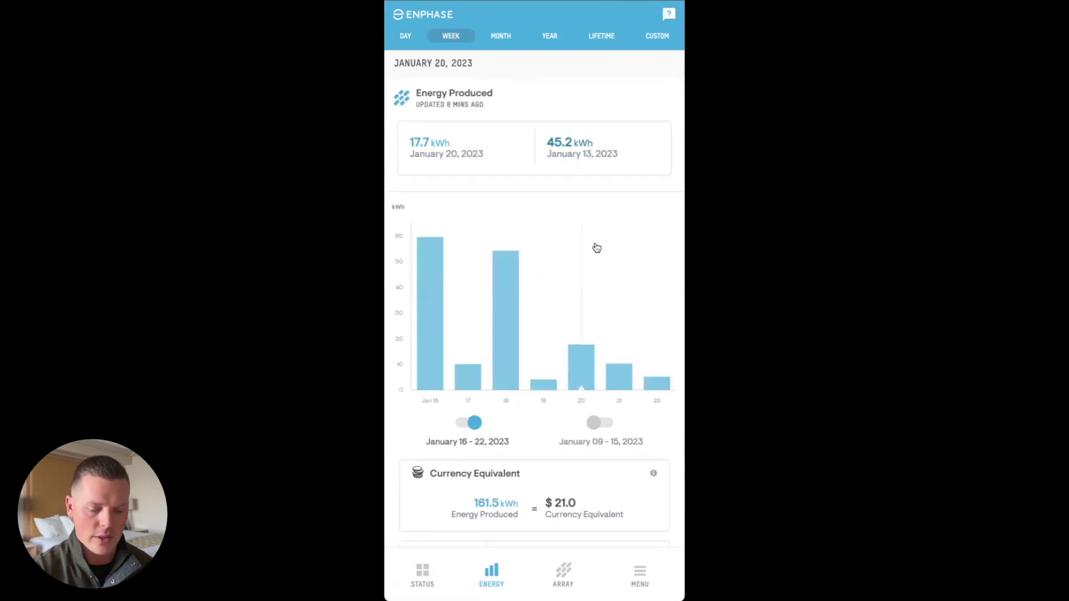
pyautogui.click(601, 427)
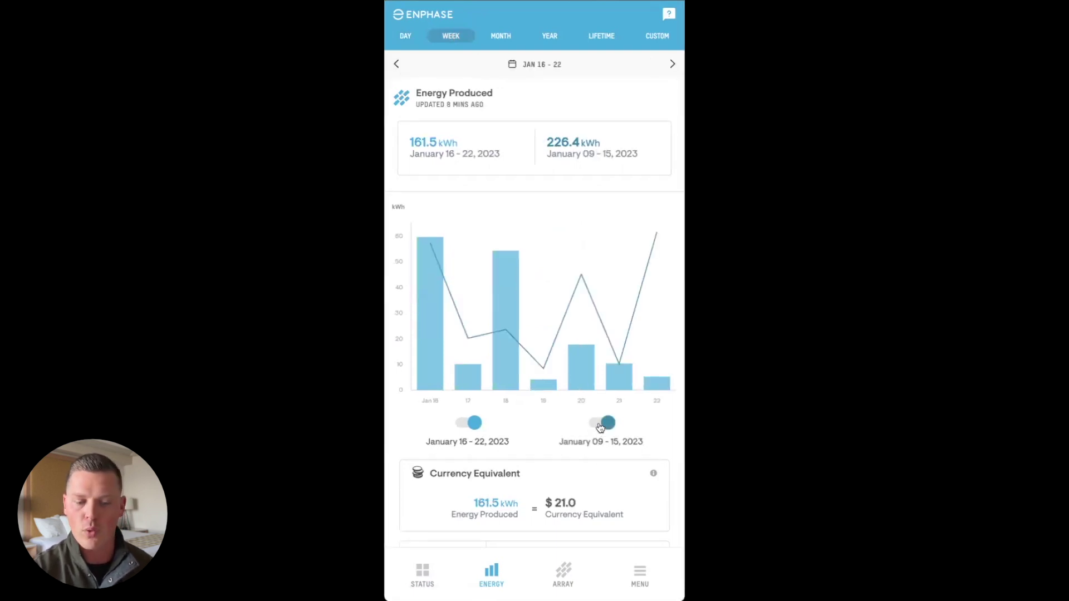
pyautogui.click(502, 40)
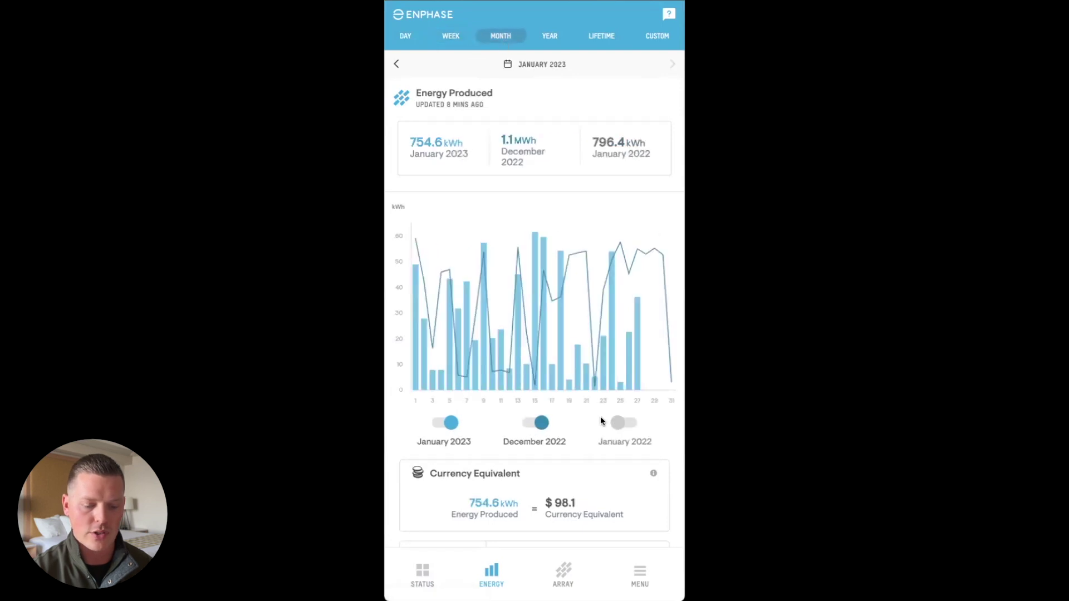
pyautogui.click(543, 423)
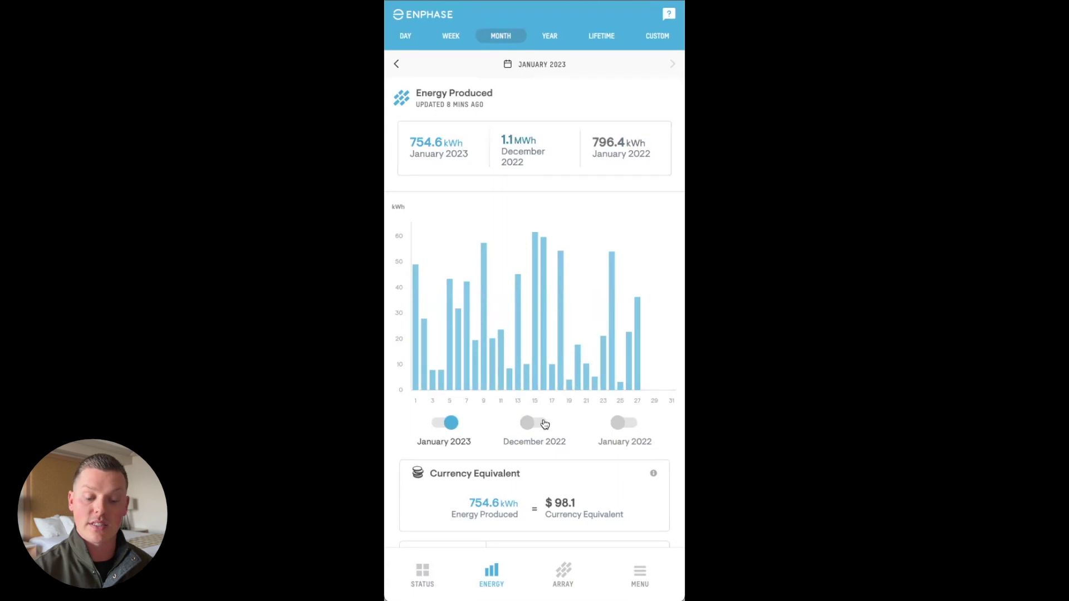
pyautogui.click(545, 425)
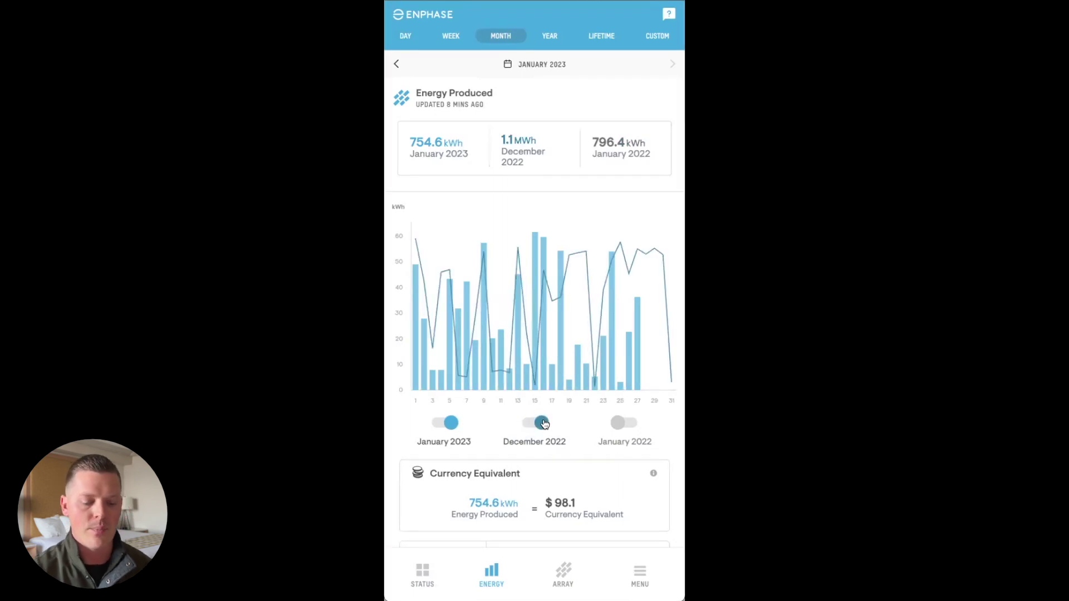
pyautogui.click(544, 425)
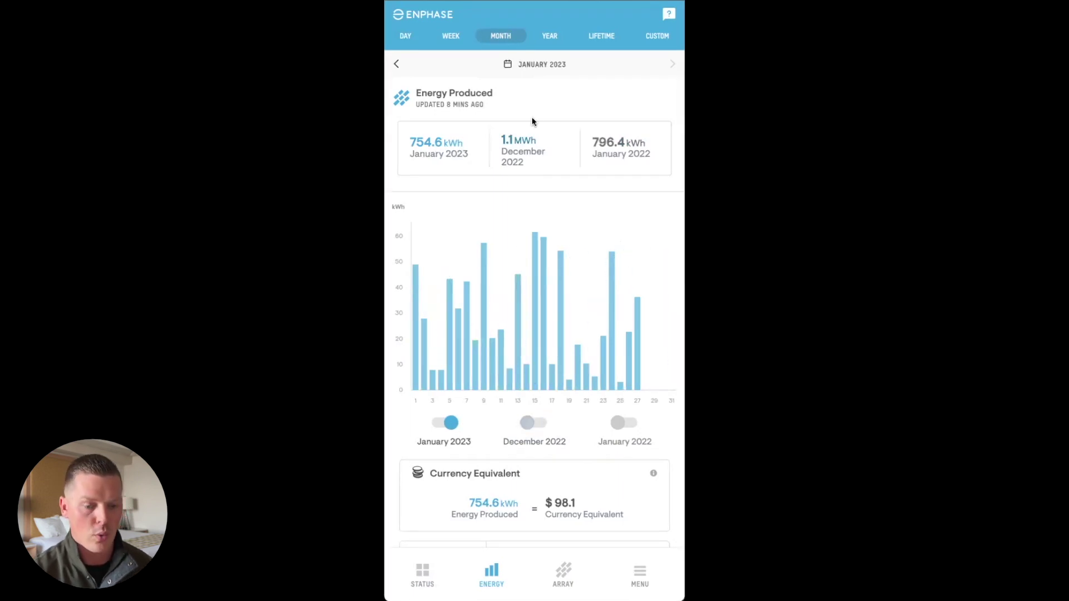
pyautogui.click(553, 40)
pyautogui.click(612, 39)
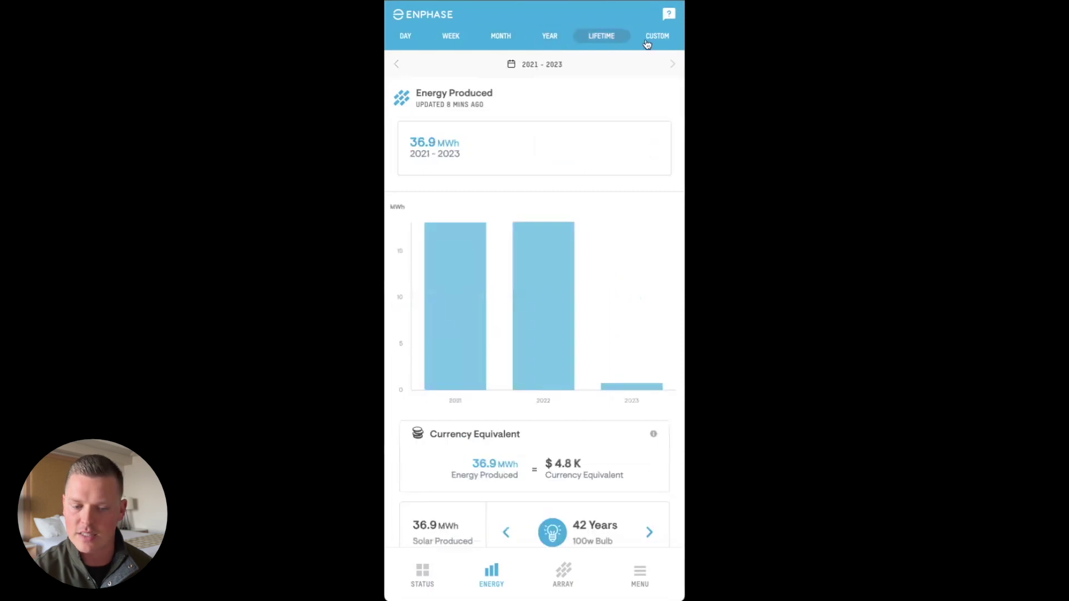
pyautogui.click(658, 38)
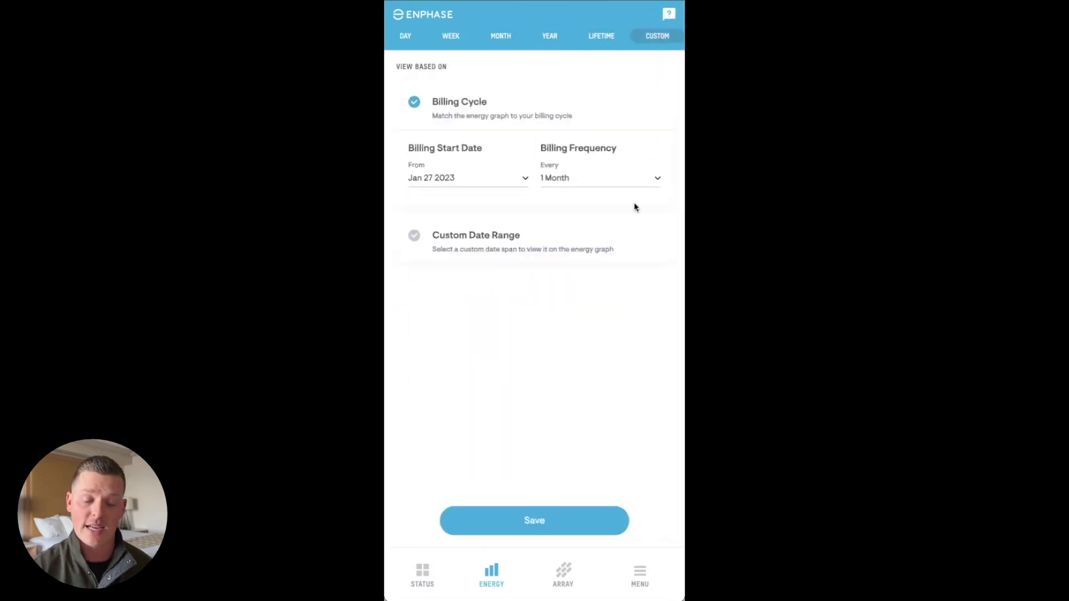
pyautogui.click(403, 34)
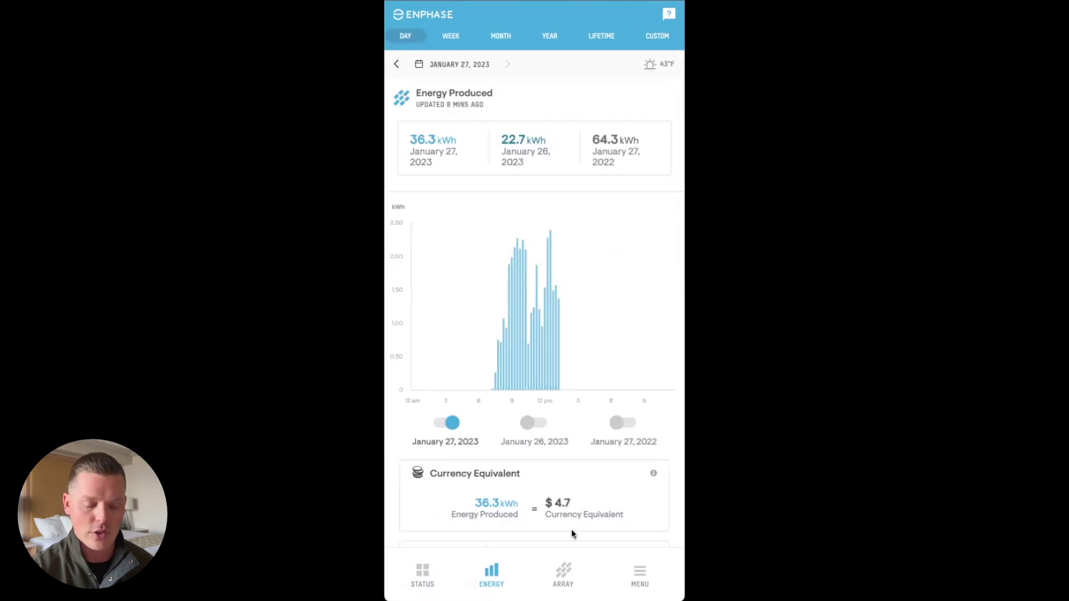
# Show the zoomed, centred array map with per-panel production for January 2023, then 2023
pyautogui.click(559, 581)
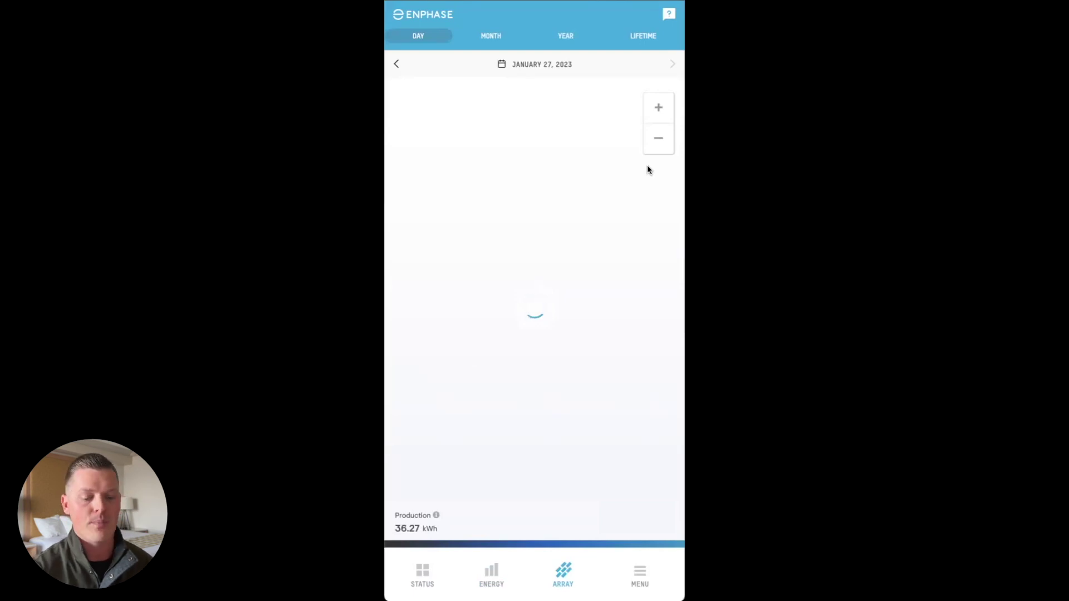
pyautogui.click(658, 108)
pyautogui.moveTo(562, 181); pyautogui.dragTo(529, 284)
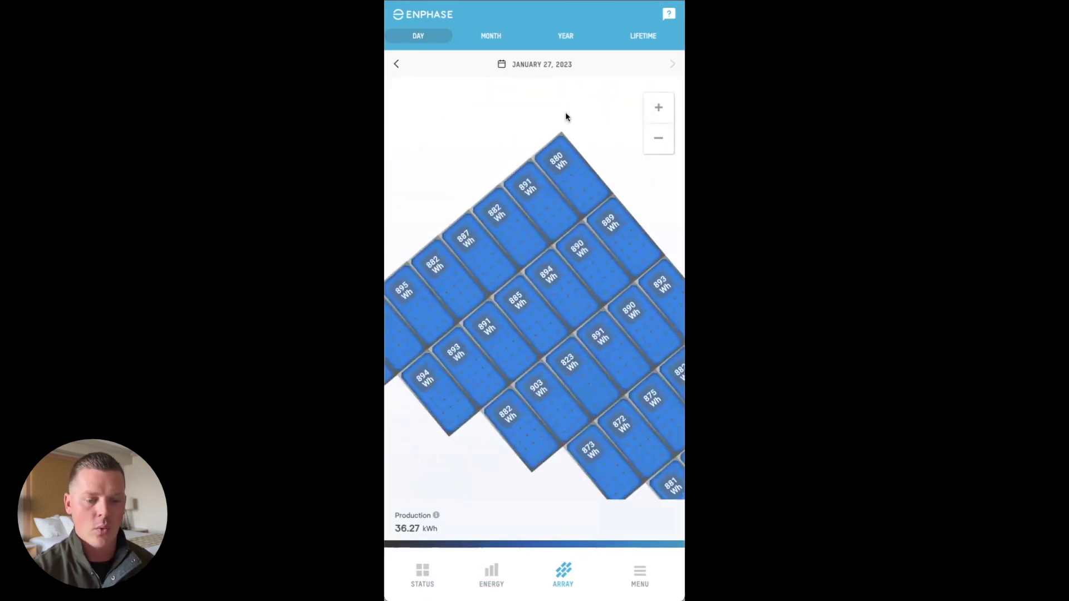
pyautogui.click(491, 37)
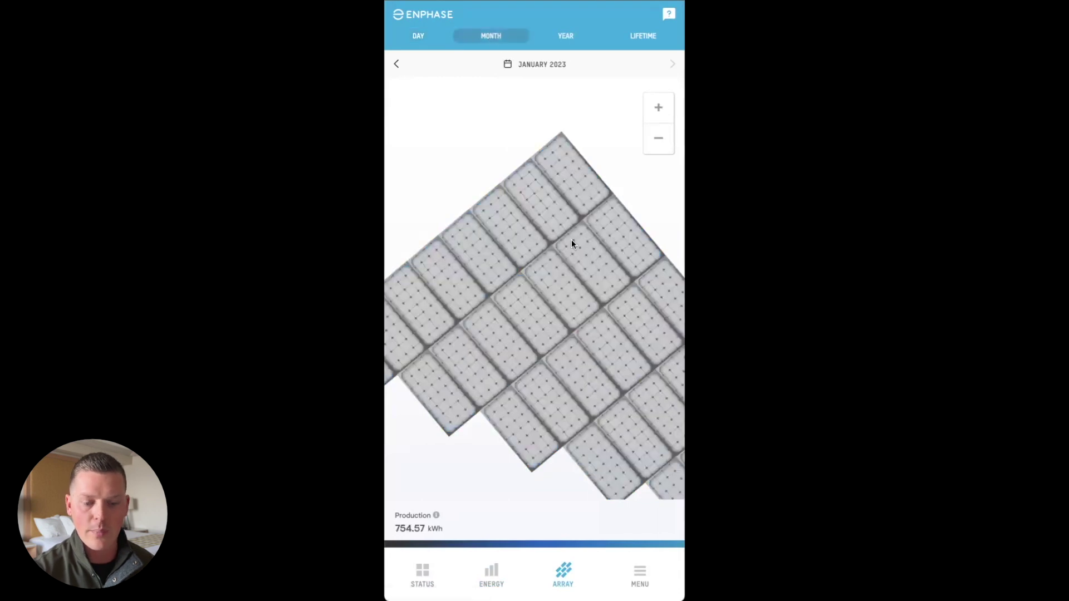
pyautogui.click(566, 38)
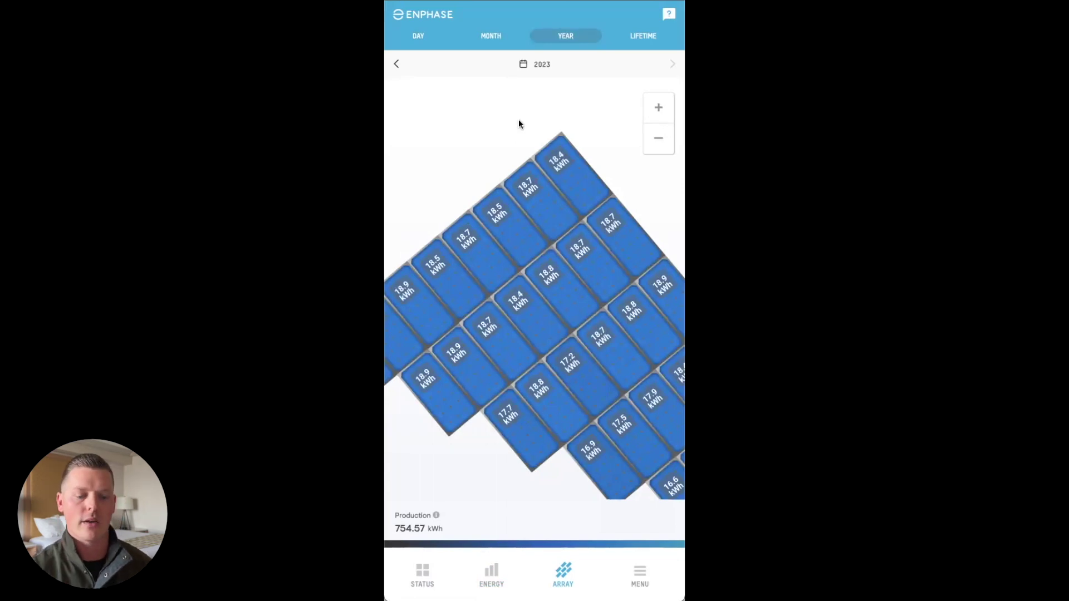
# Step back to 2022 per-panel production (18.11 MWh total) and zoom in, then out
pyautogui.click(396, 64)
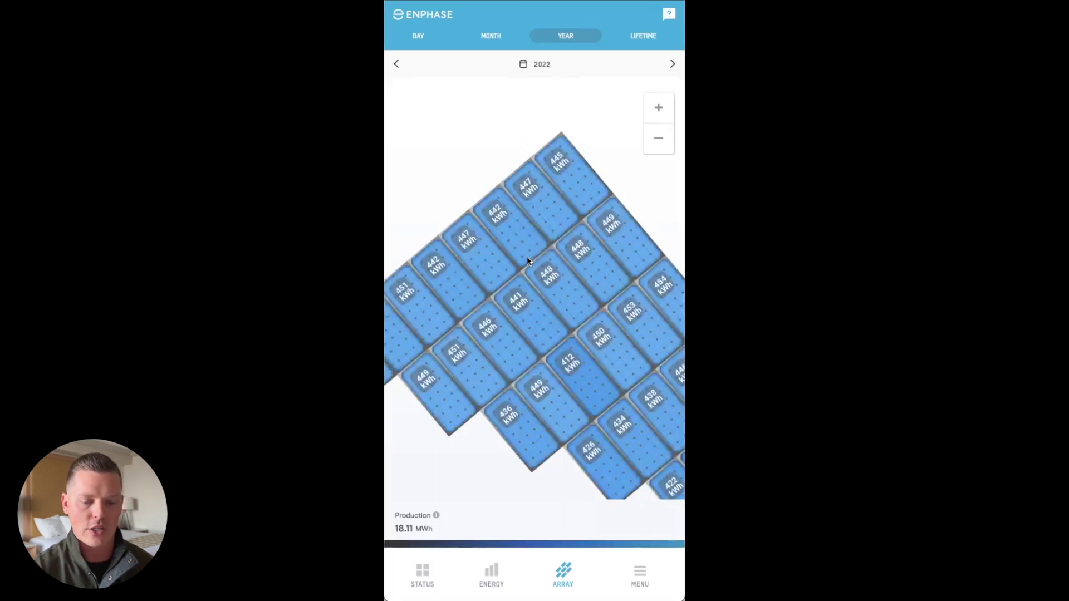
pyautogui.click(662, 121)
pyautogui.click(659, 109)
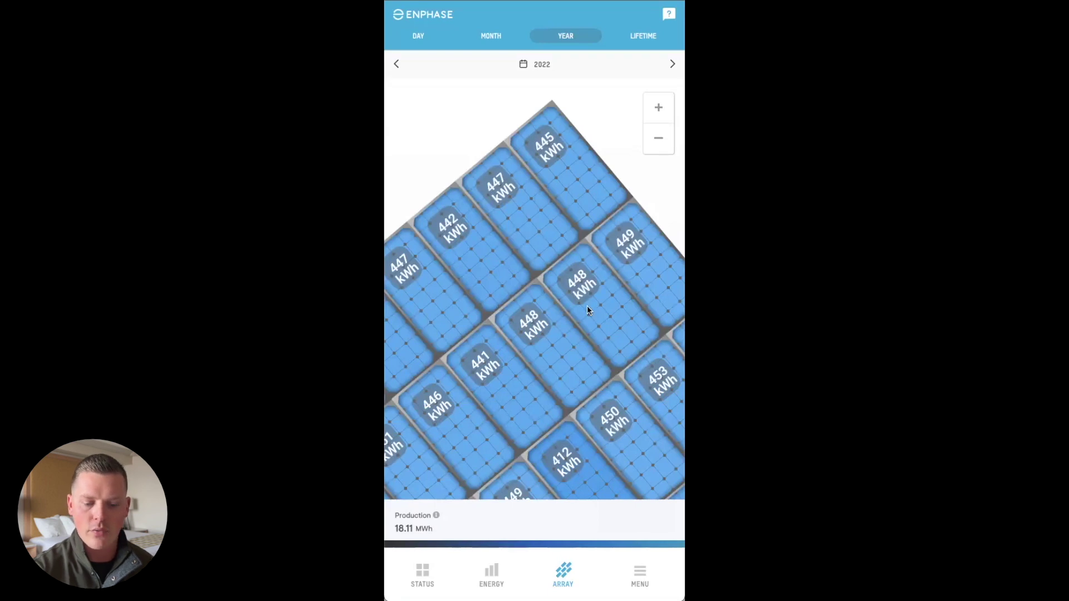
pyautogui.click(659, 139)
pyautogui.moveTo(526, 315); pyautogui.dragTo(585, 210)
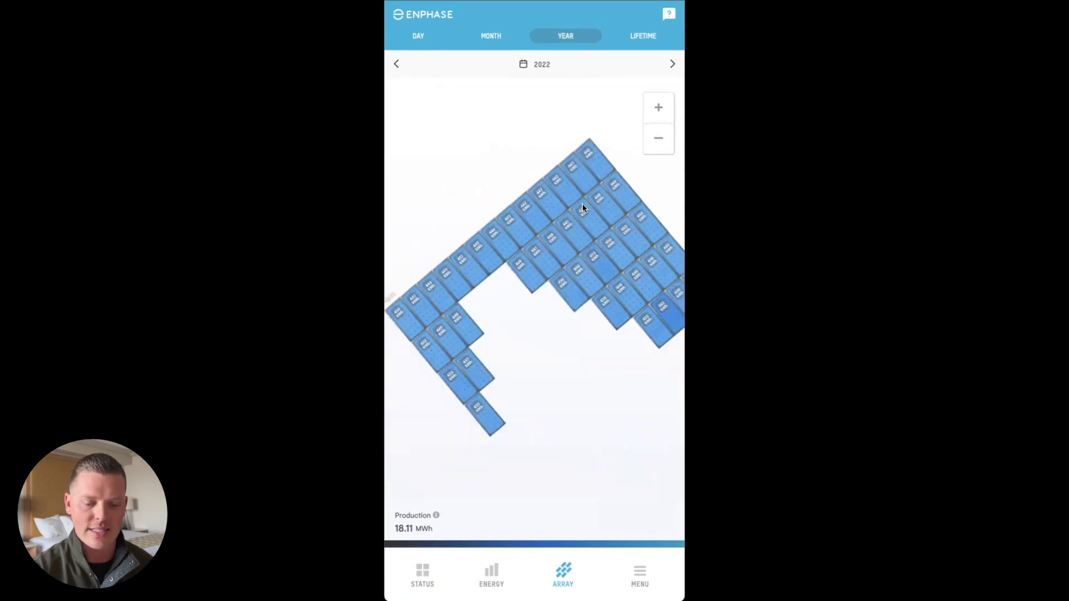
pyautogui.click(658, 139)
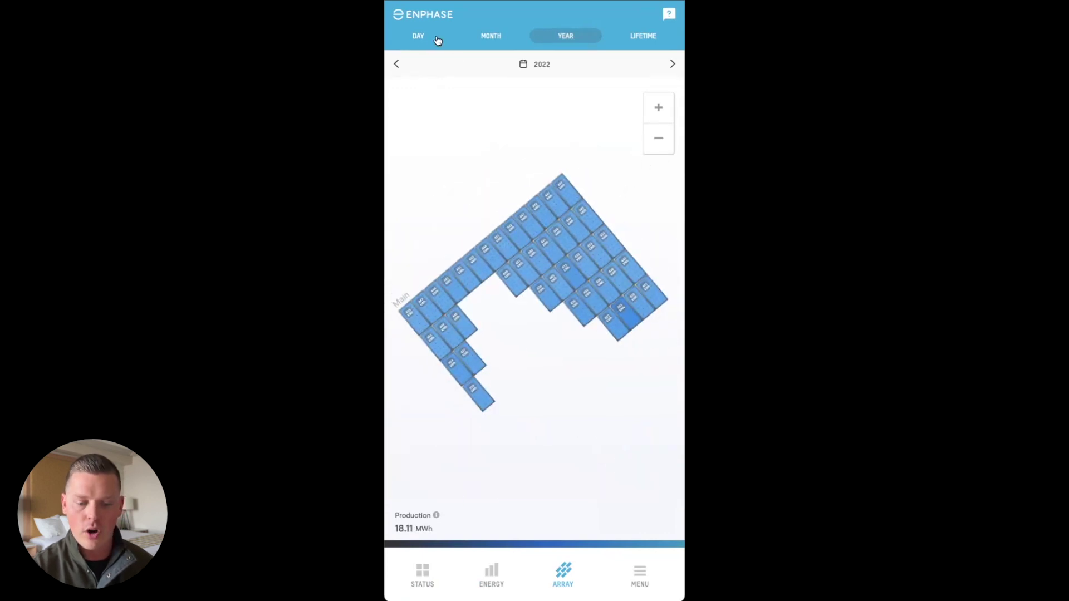